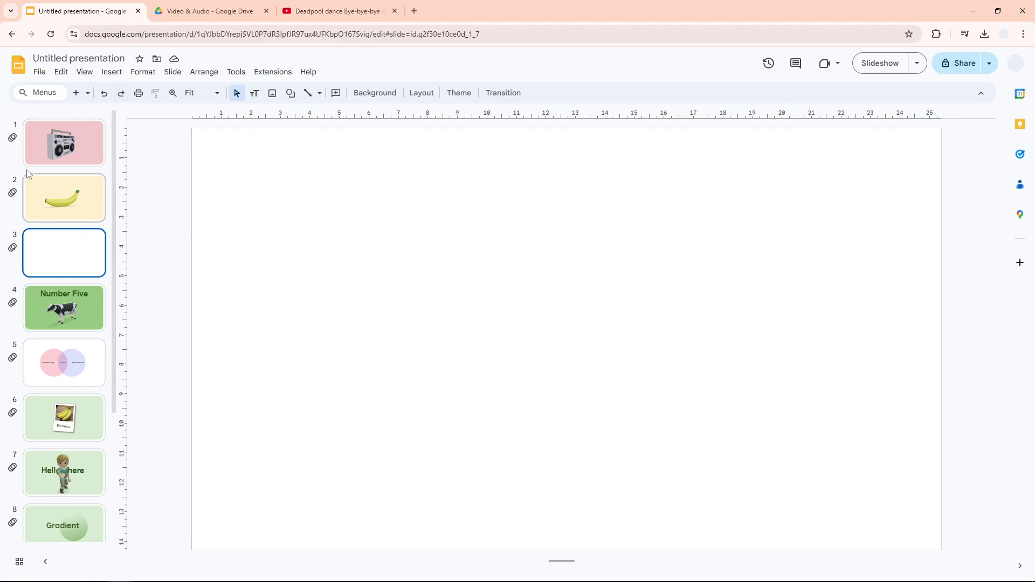
Open the Insert video dialog for the blank third slide
{"action": "left_click", "coordinate": [112, 72]}
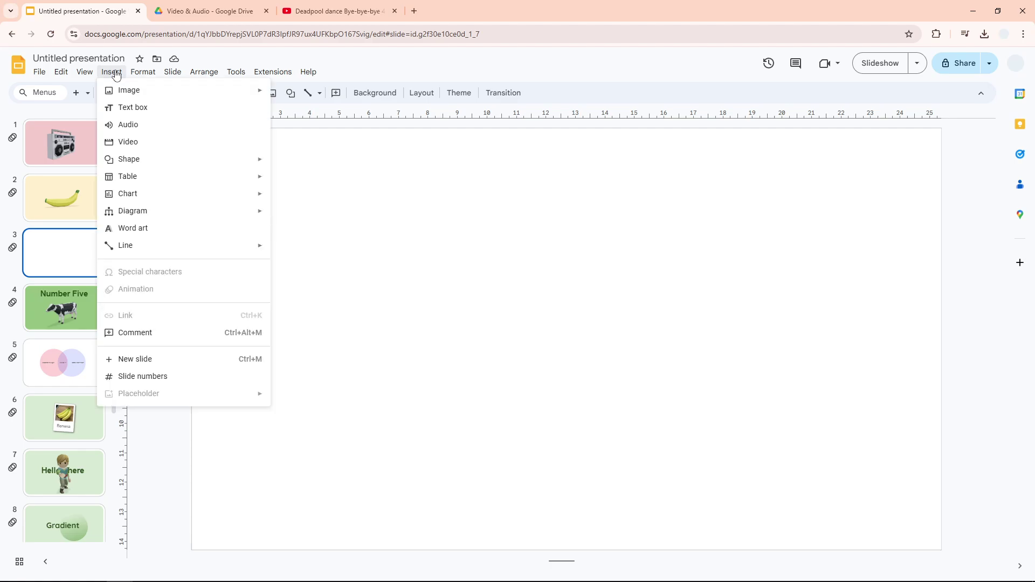
{"action": "left_click", "coordinate": [153, 143]}
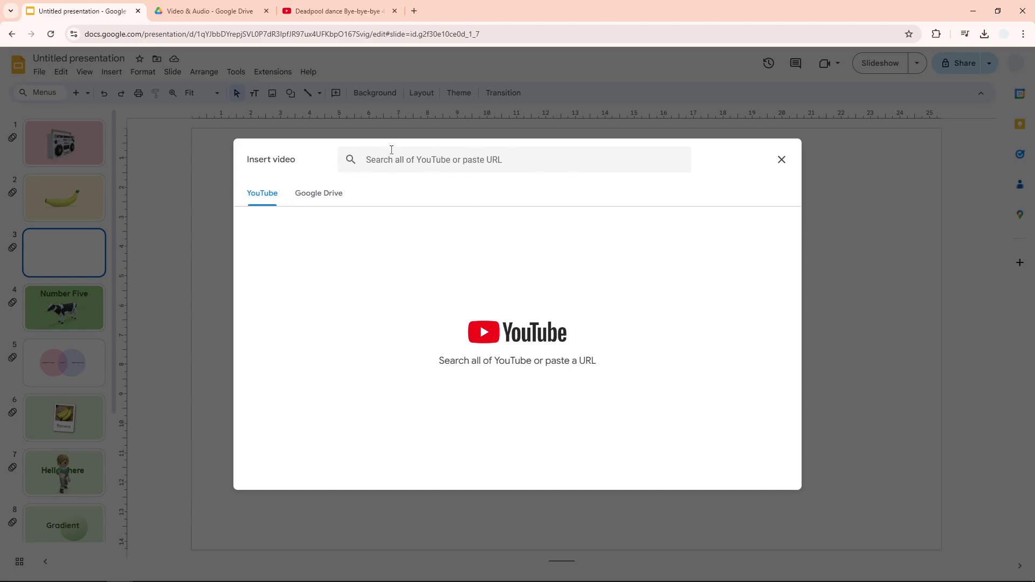
Copy the Deadpool dance Bye-bye-bye YouTube URL and return to the Slides dialog
{"action": "left_click", "coordinate": [324, 12]}
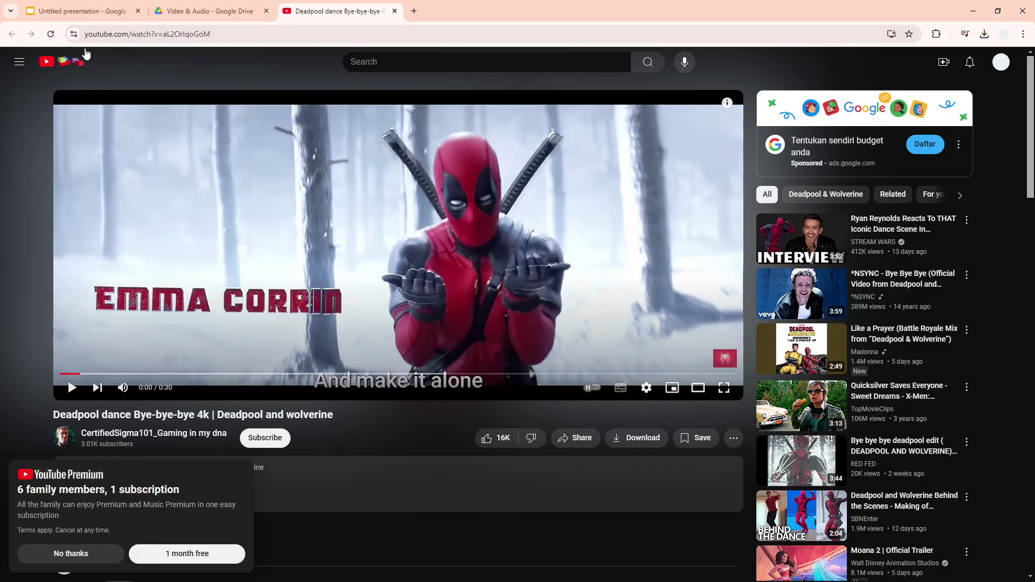
{"action": "left_click", "coordinate": [187, 35]}
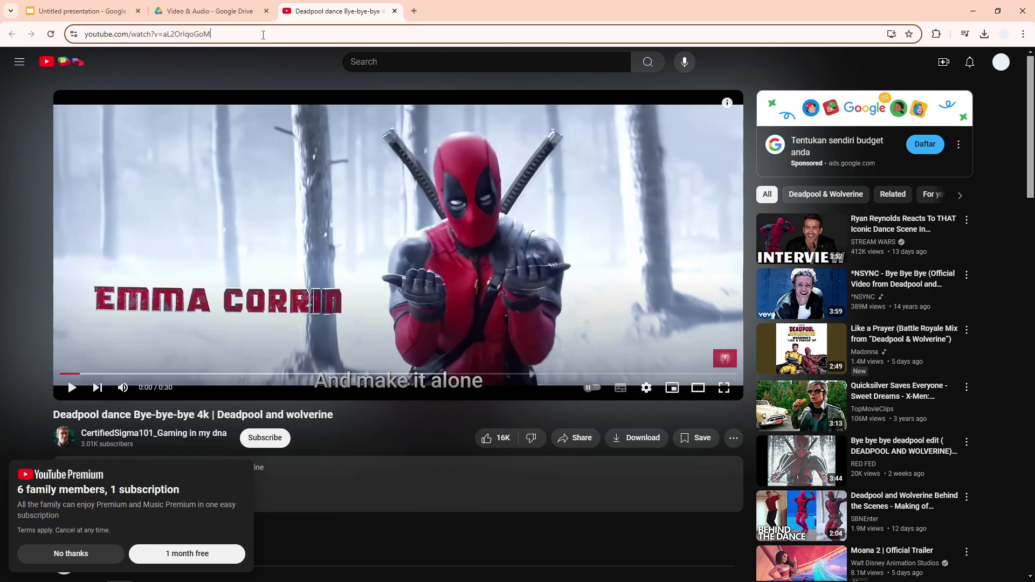
{"action": "right_click", "coordinate": [131, 39]}
{"action": "left_click", "coordinate": [194, 136]}
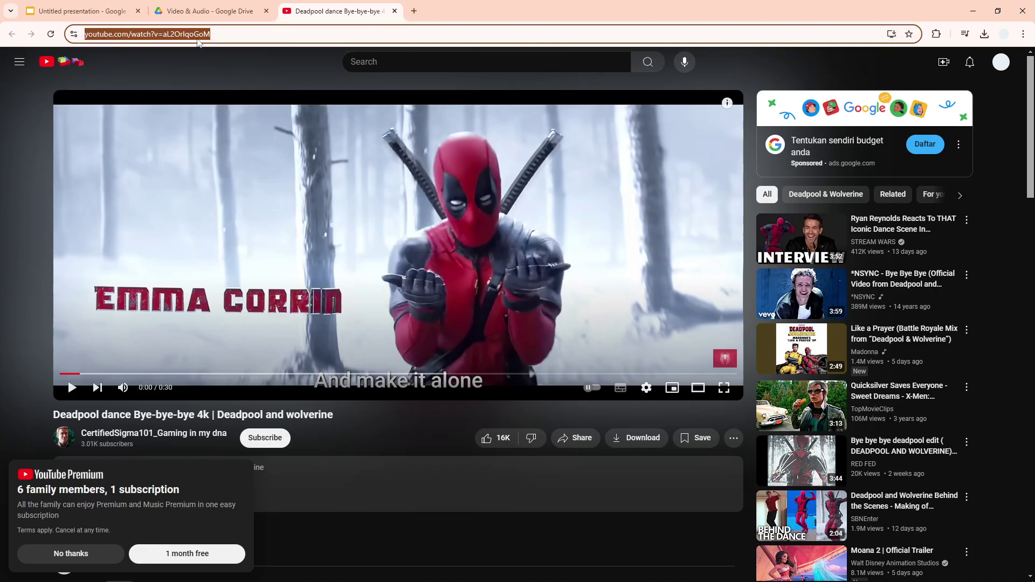
{"action": "left_click", "coordinate": [106, 4]}
Paste the copied URL into the video search and insert the Deadpool dance result
{"action": "right_click", "coordinate": [437, 161]}
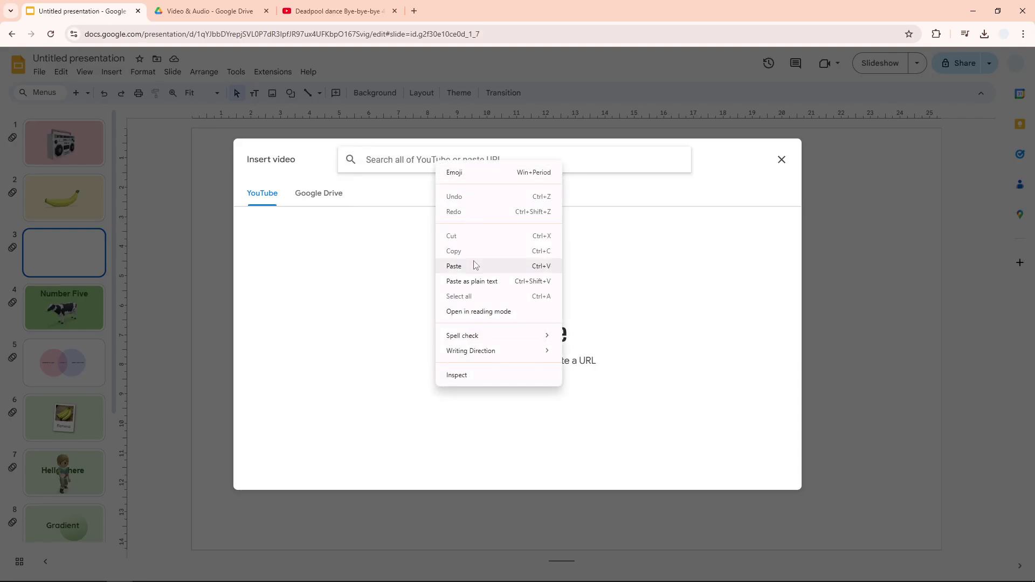
{"action": "left_click", "coordinate": [454, 267]}
{"action": "key", "text": "Return"}
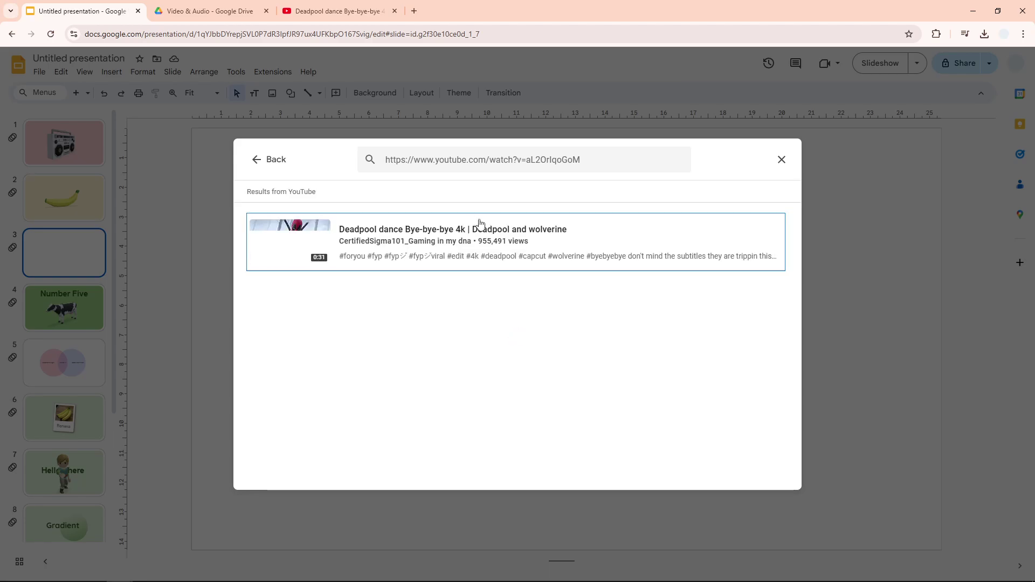
{"action": "left_click", "coordinate": [486, 248]}
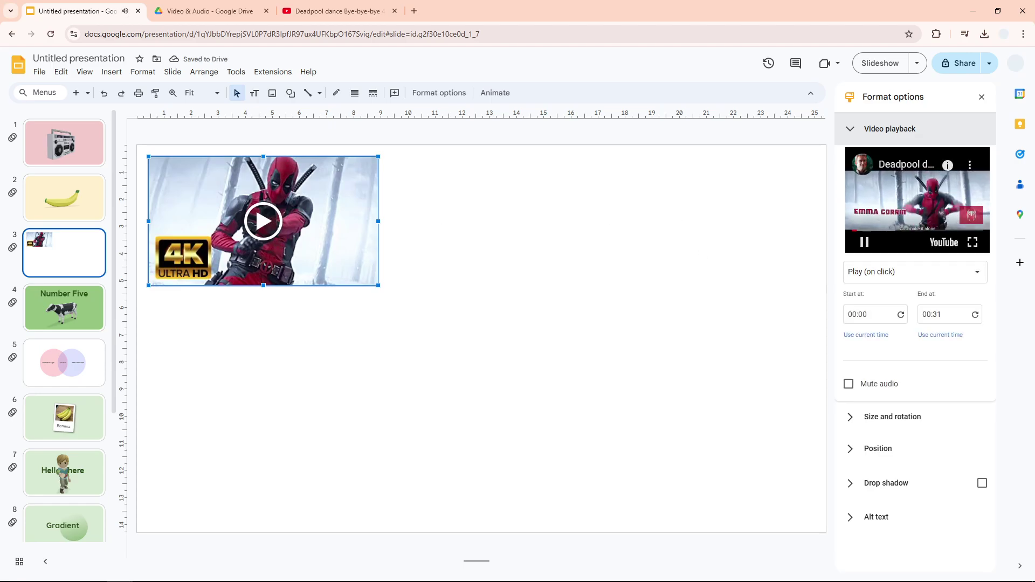
Pause the preview and enlarge the Deadpool video to fill slide 3
{"action": "left_click", "coordinate": [864, 243]}
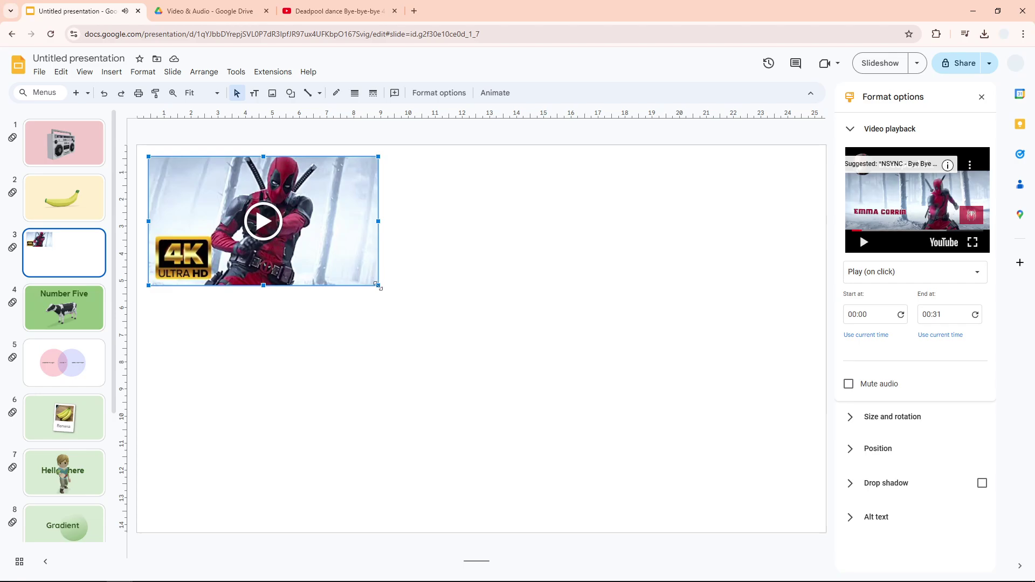
{"action": "left_click_drag", "start_coordinate": [377, 286], "coordinate": [801, 490]}
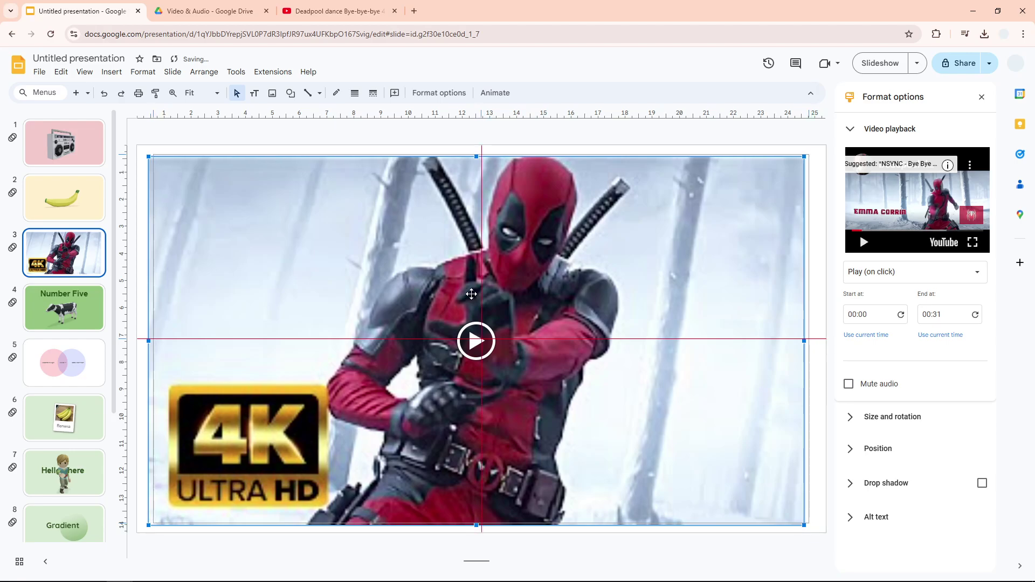
{"action": "left_click_drag", "start_coordinate": [466, 292], "coordinate": [470, 294]}
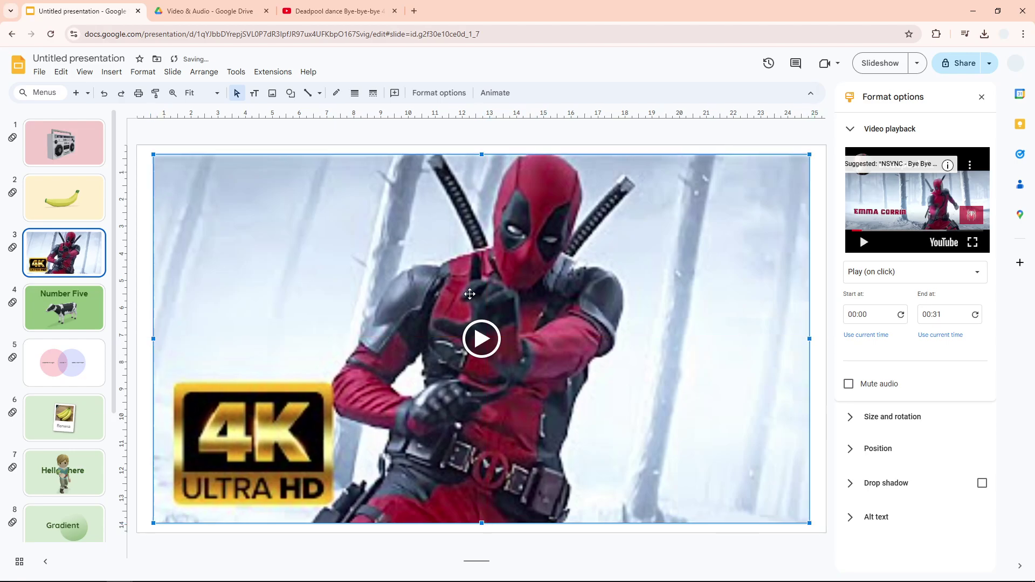
Set the slide 3 background colour to black
{"action": "left_click", "coordinate": [142, 171]}
{"action": "left_click", "coordinate": [372, 93]}
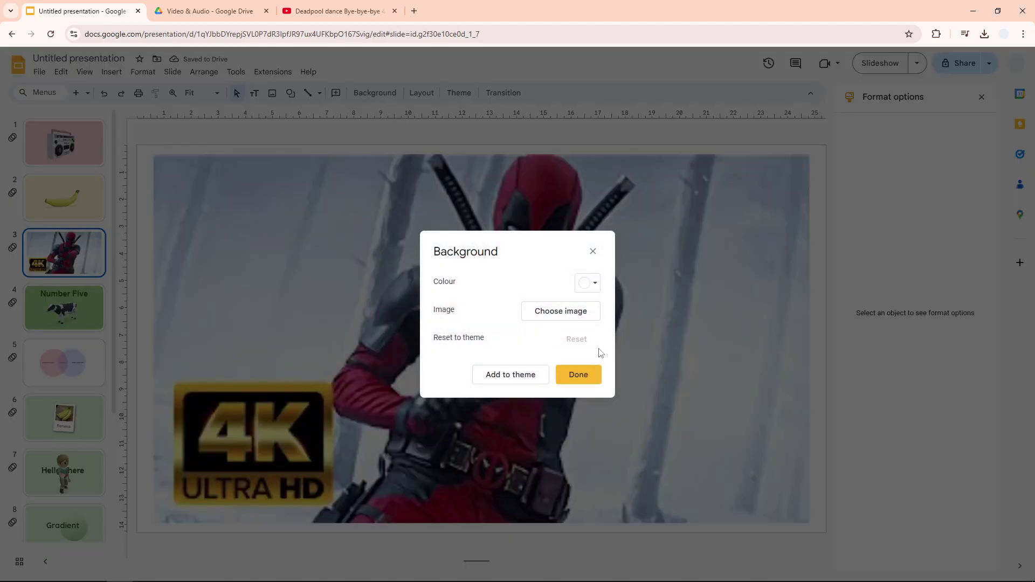
{"action": "left_click", "coordinate": [594, 288]}
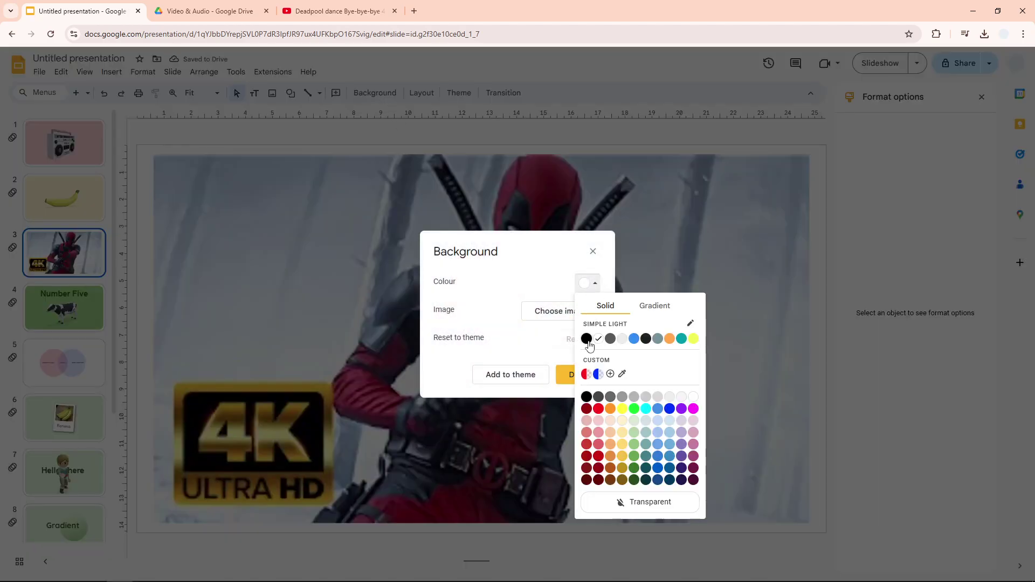
{"action": "left_click", "coordinate": [586, 338]}
{"action": "left_click", "coordinate": [579, 376]}
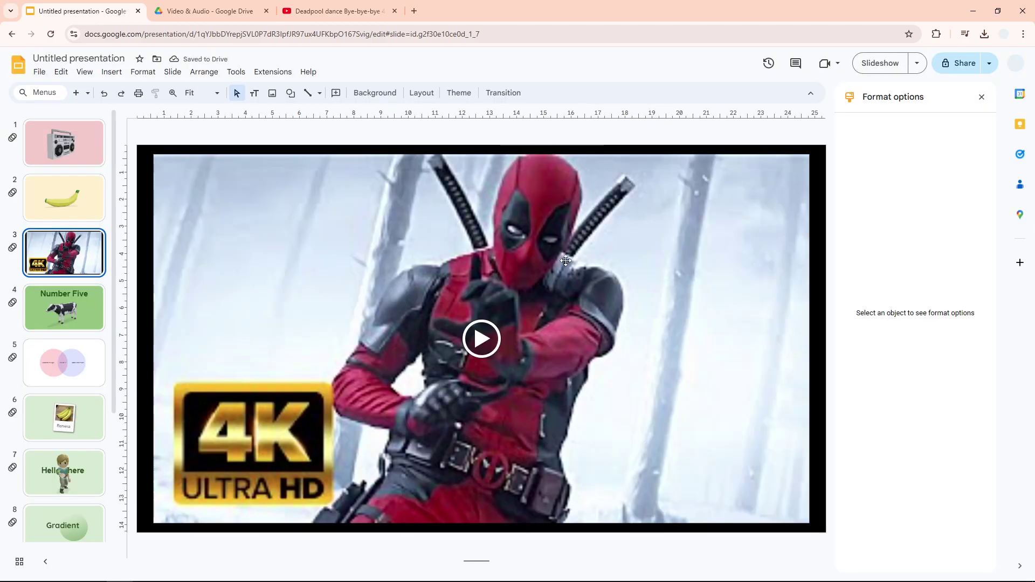
{"action": "left_click", "coordinate": [489, 239]}
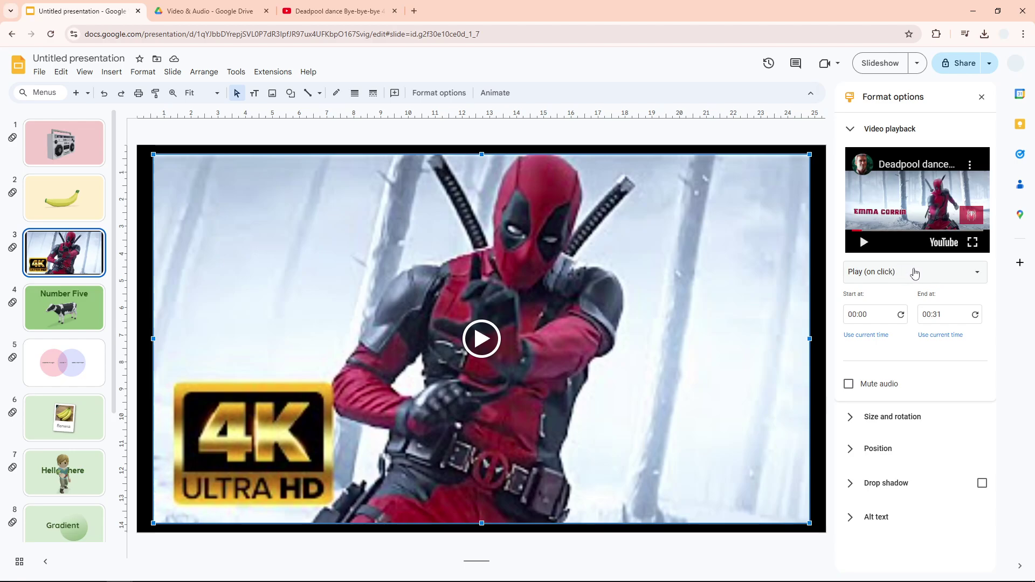
Change the video's playback from on click to Play (automatically)
{"action": "left_click", "coordinate": [910, 275]}
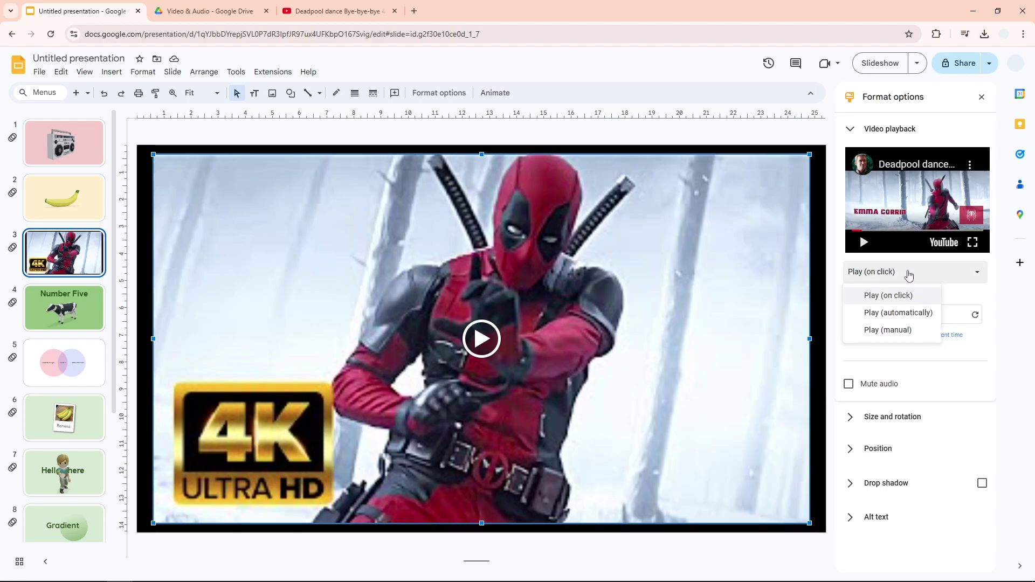
{"action": "left_click", "coordinate": [880, 313]}
{"action": "left_click", "coordinate": [813, 224]}
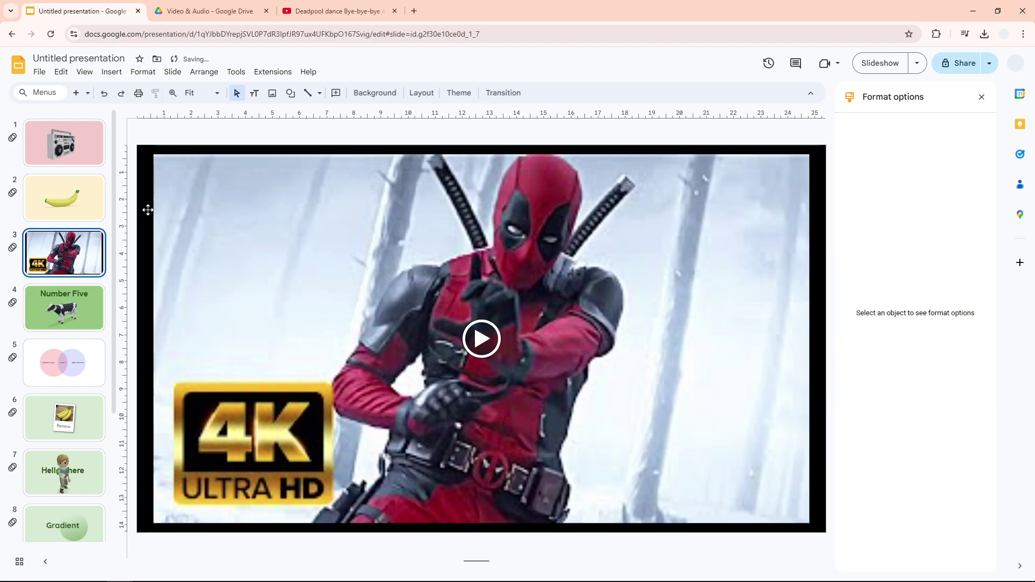
{"action": "left_click", "coordinate": [106, 212]}
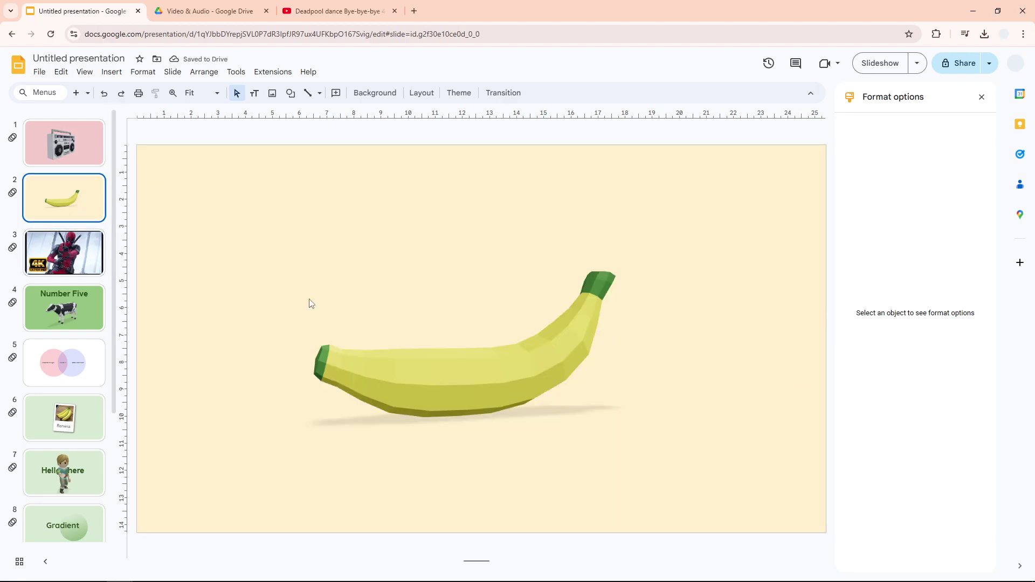
{"action": "left_click", "coordinate": [69, 253]}
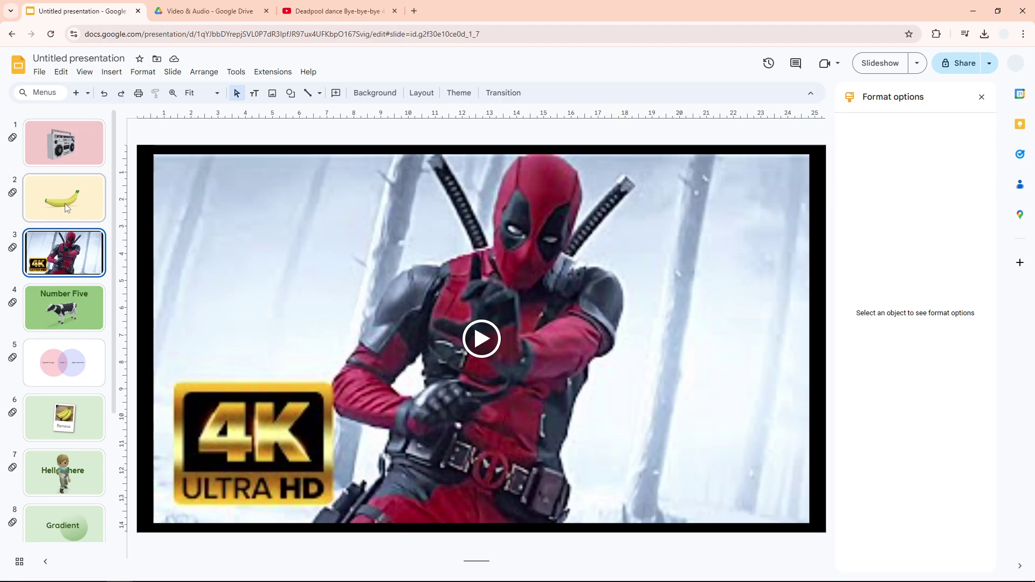
{"action": "left_click", "coordinate": [71, 153]}
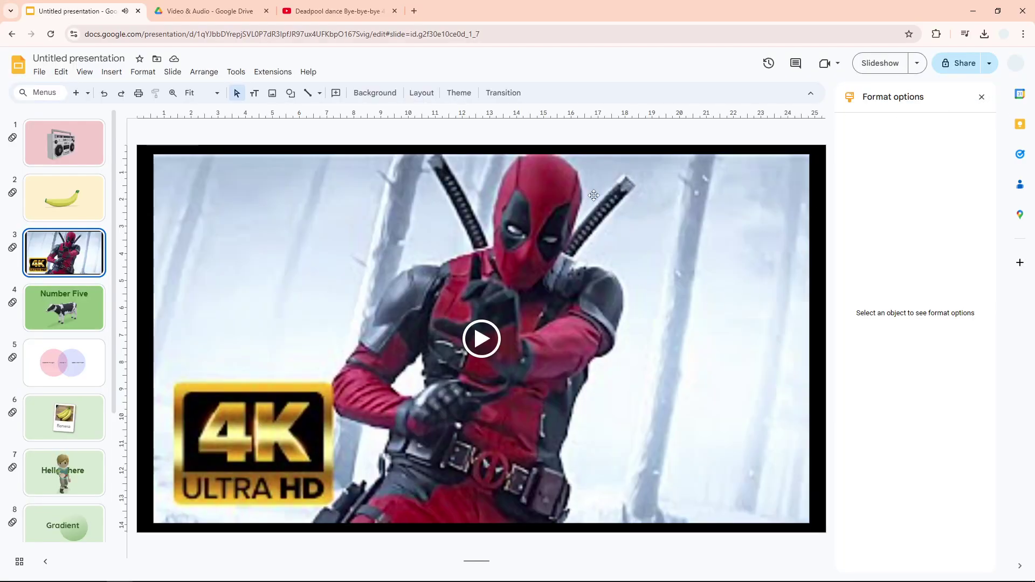
{"action": "left_click", "coordinate": [615, 196]}
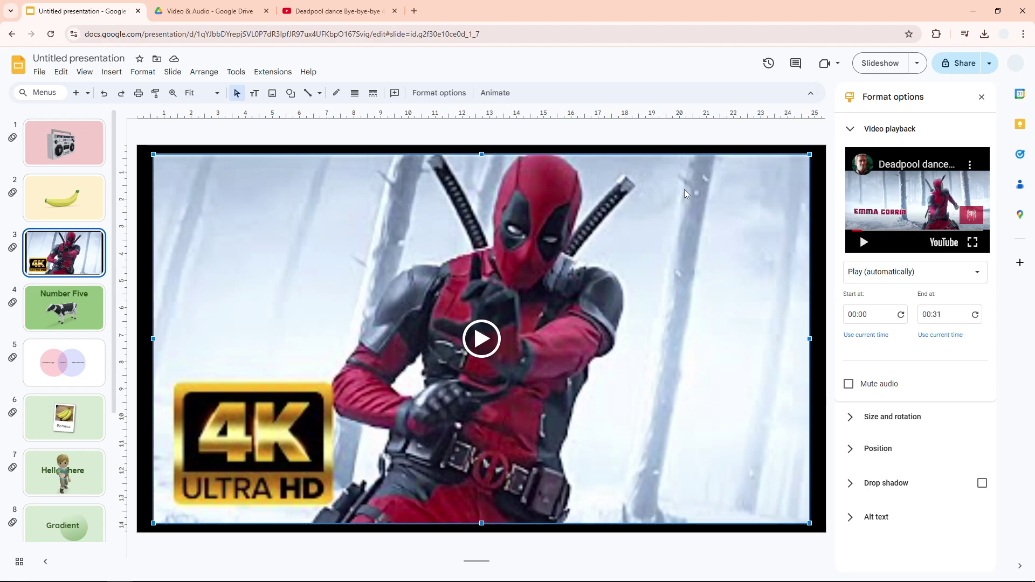